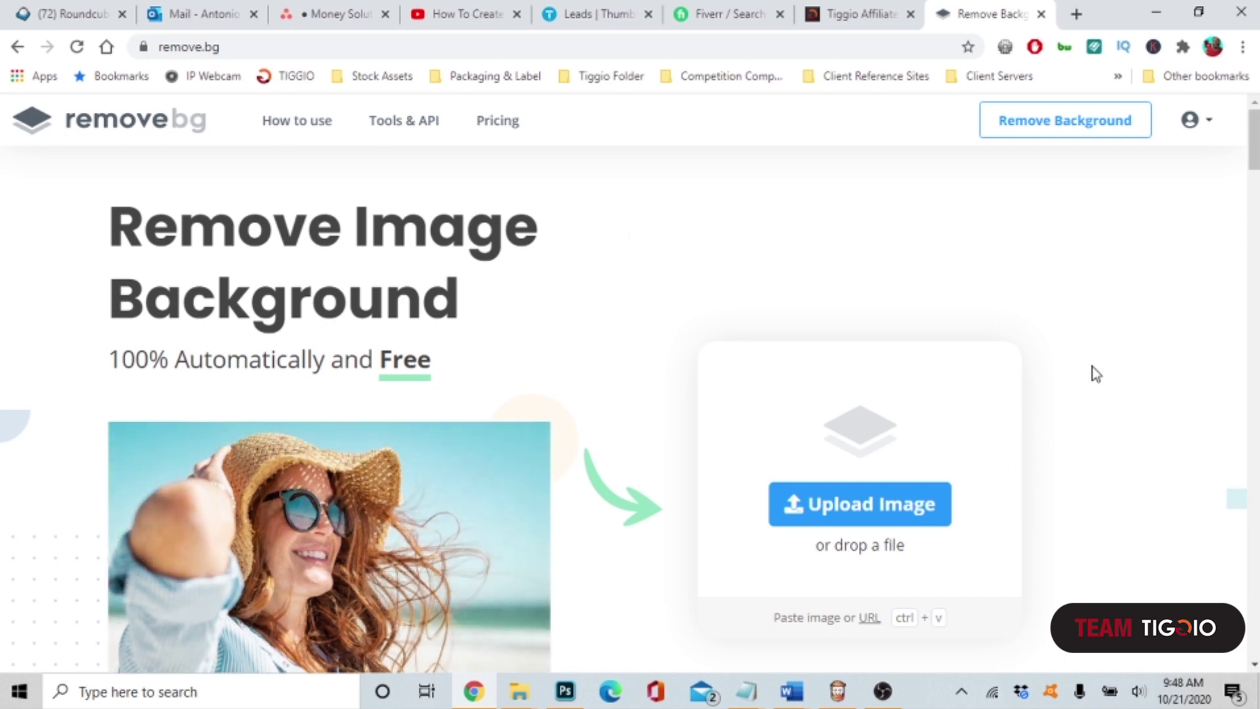
# Start an image upload and browse to easystore (E:) > _A_Team Tiggio Videos > _Need To Post > Profile Pictures.
pyautogui.scroll(-1, 1097, 377)
pyautogui.scroll(1, 1097, 379)
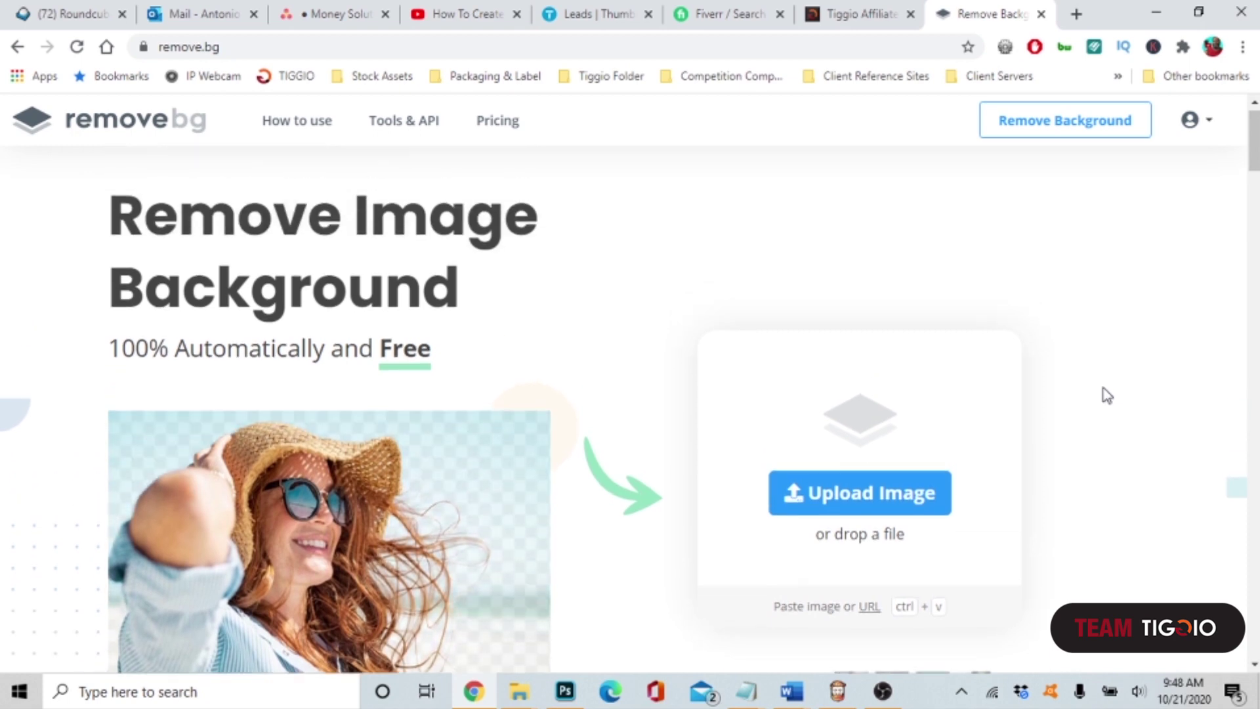
pyautogui.click(914, 509)
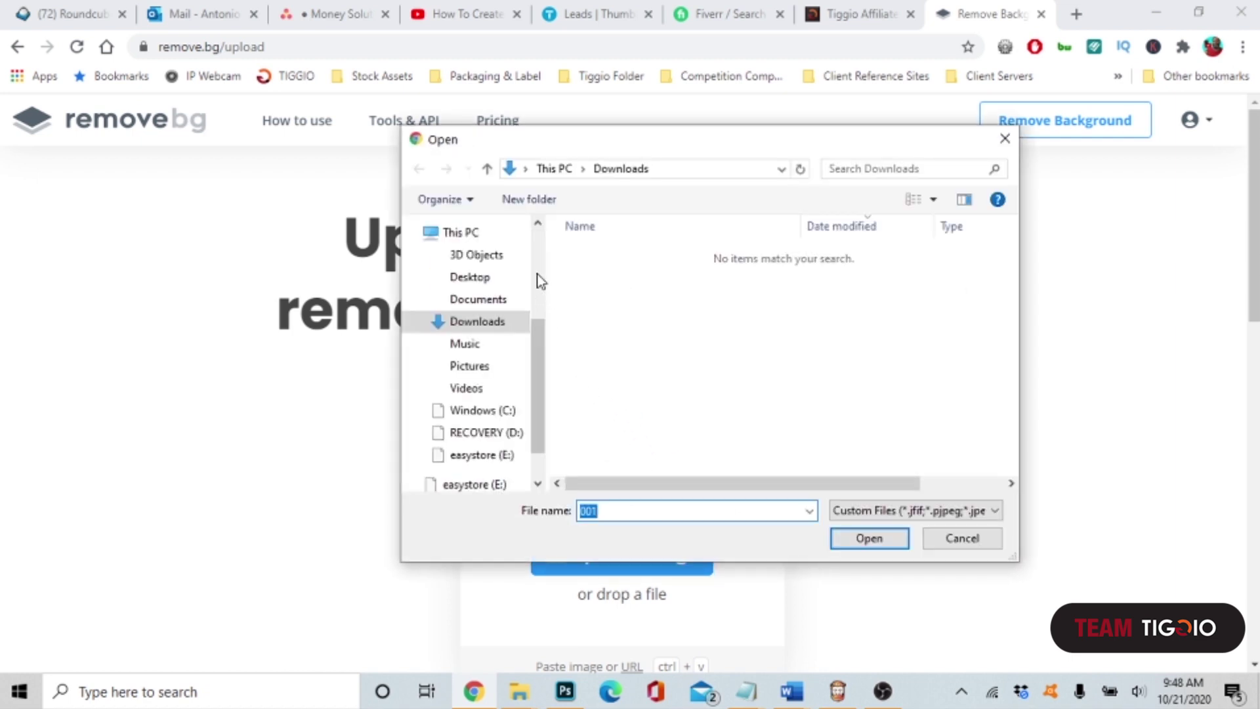
pyautogui.scroll(-1, 535, 360)
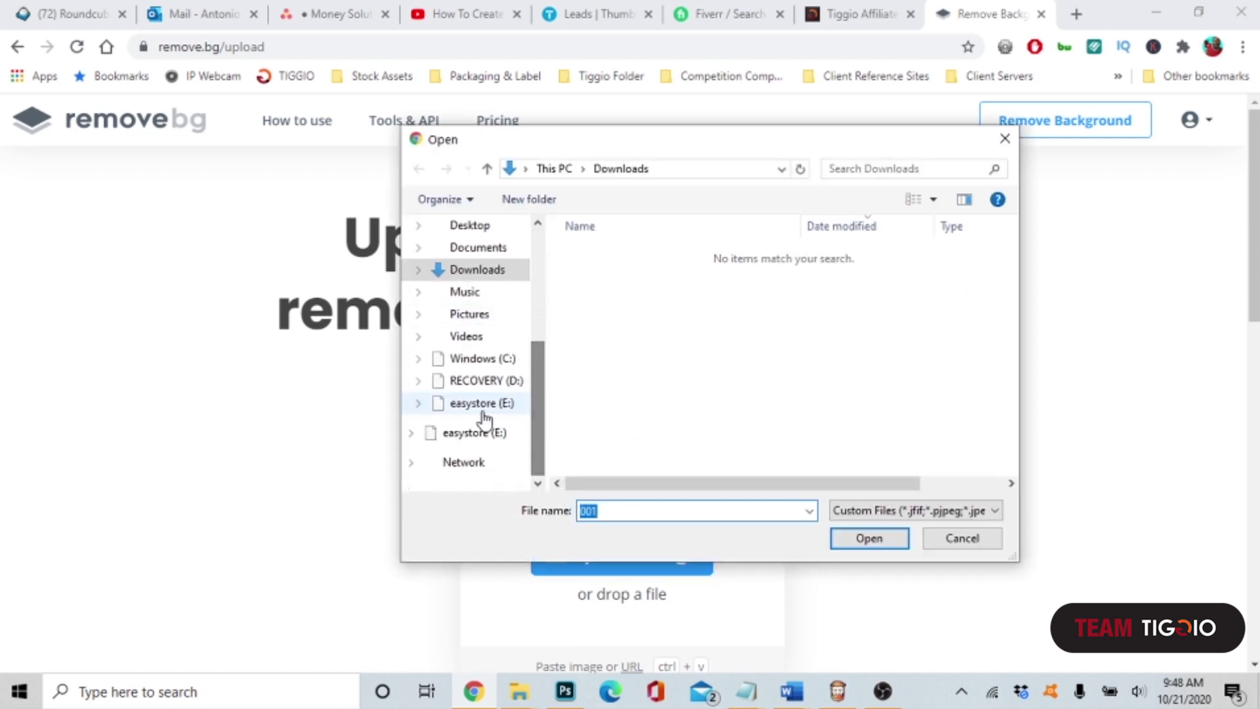
pyautogui.click(466, 439)
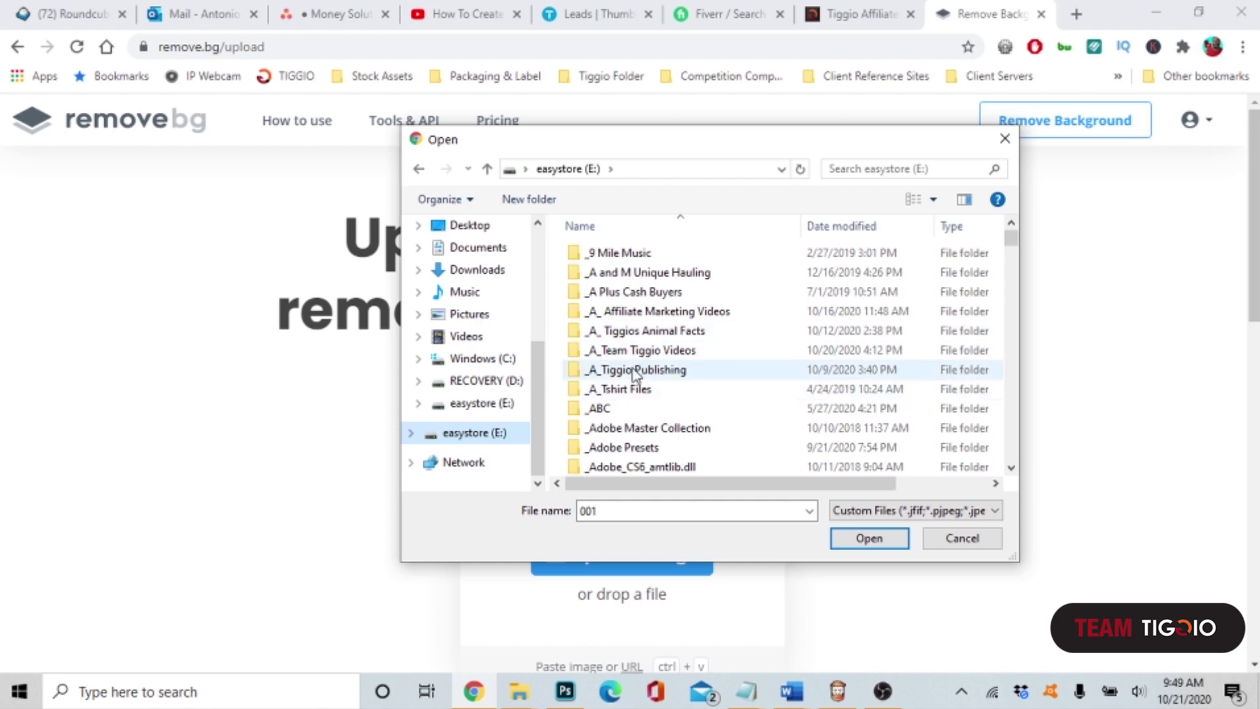
pyautogui.click(651, 350)
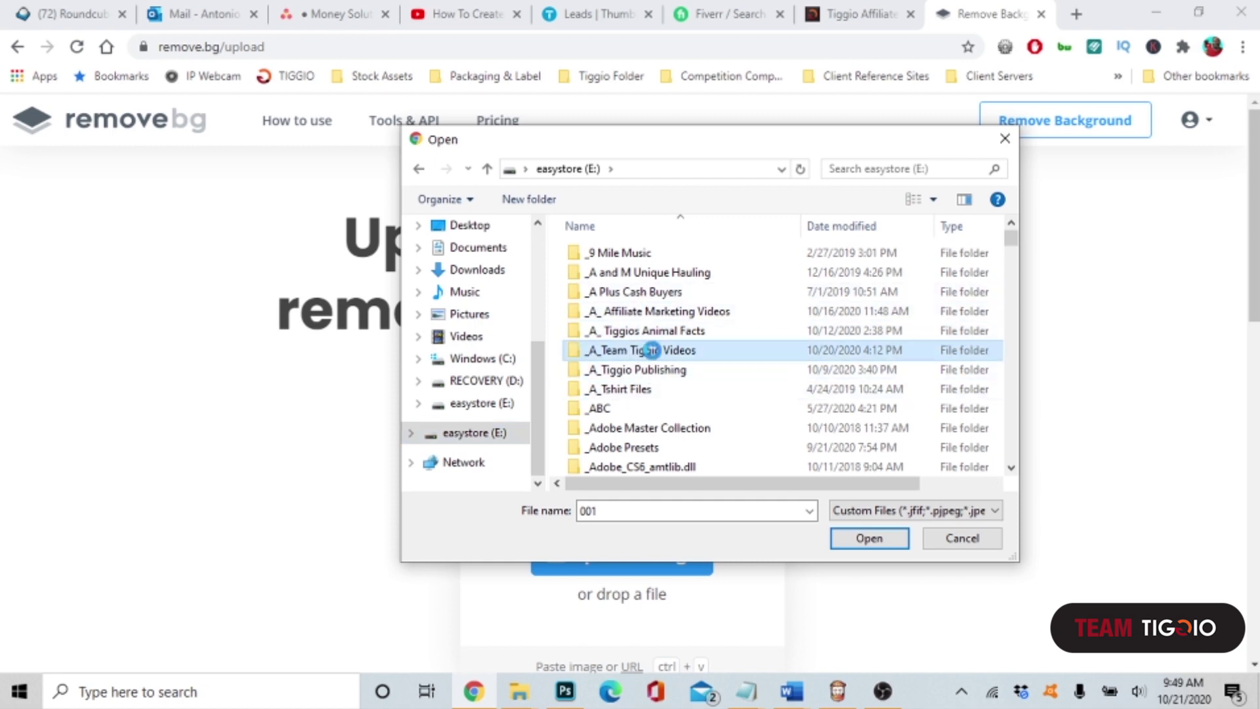
pyautogui.doubleClick(651, 349)
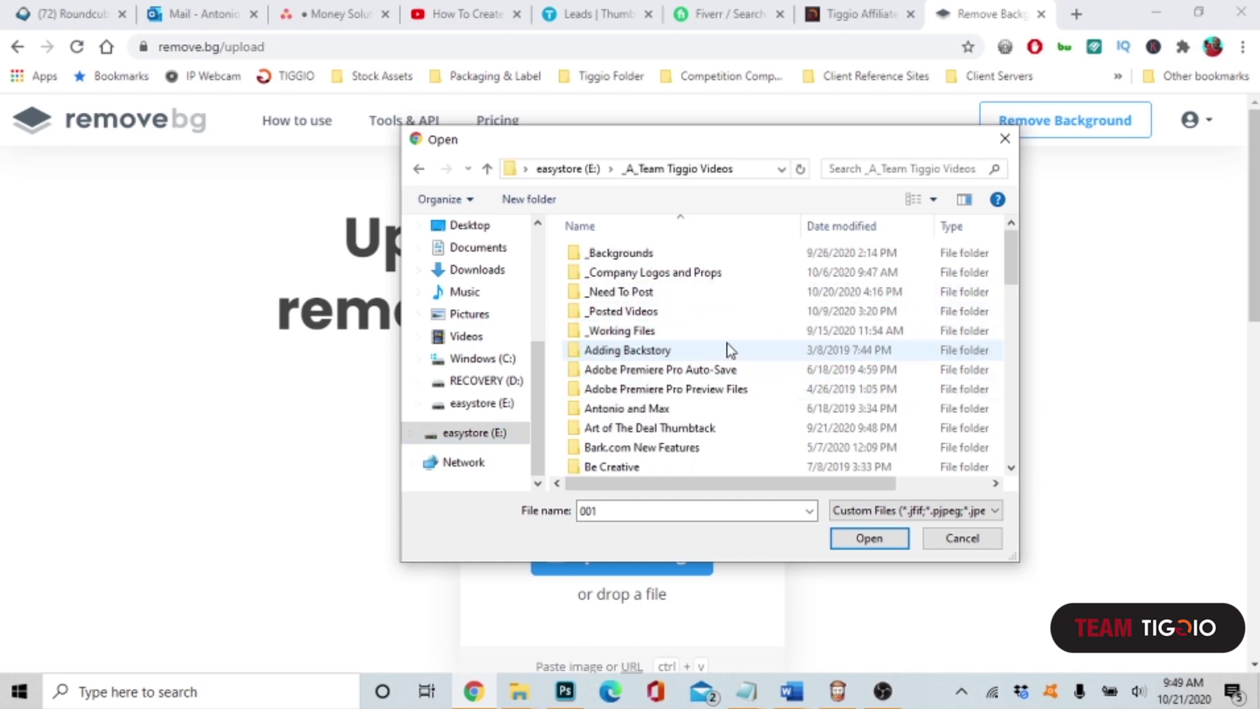
pyautogui.doubleClick(663, 298)
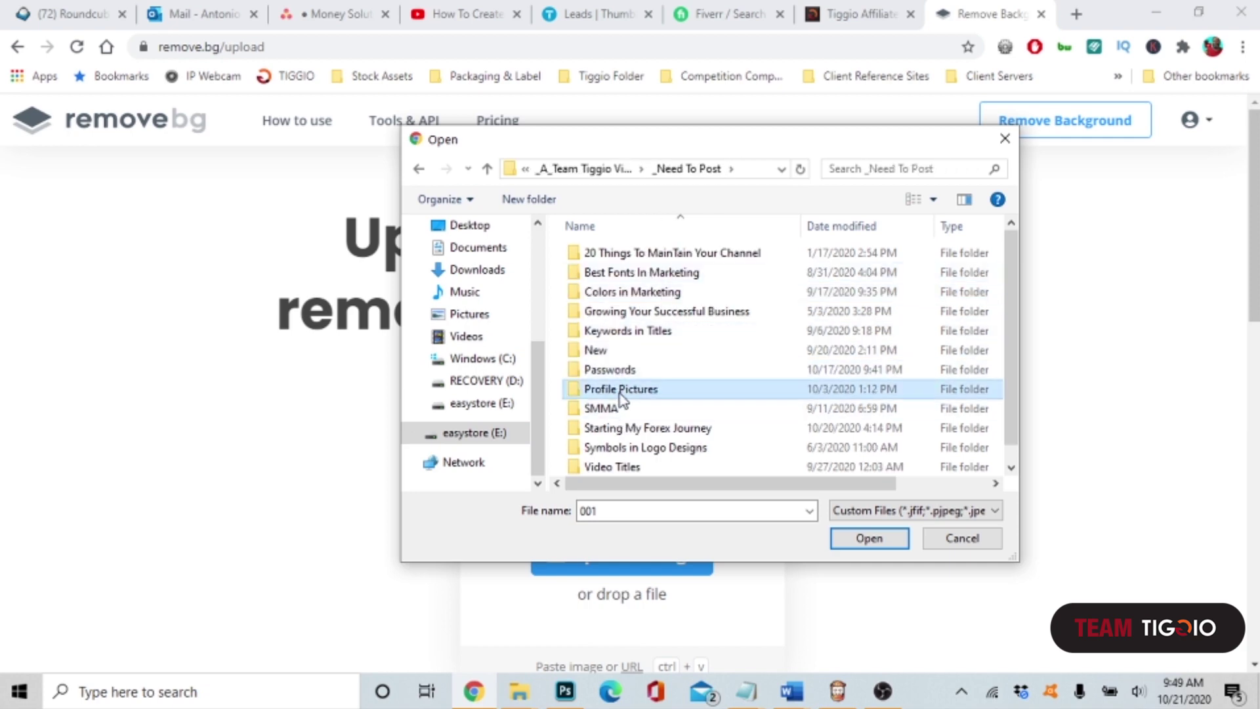
pyautogui.doubleClick(698, 390)
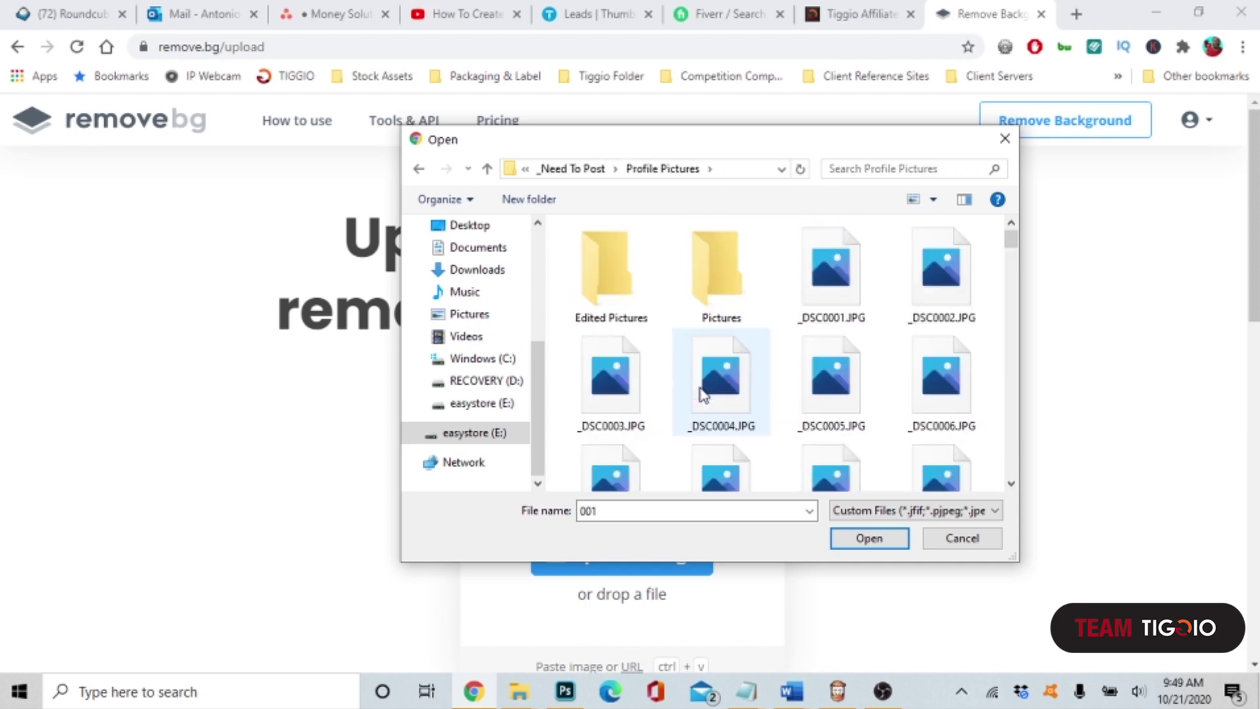
# Select _DSC0040.JPG and upload it for background removal.
pyautogui.scroll(-2, 814, 320)
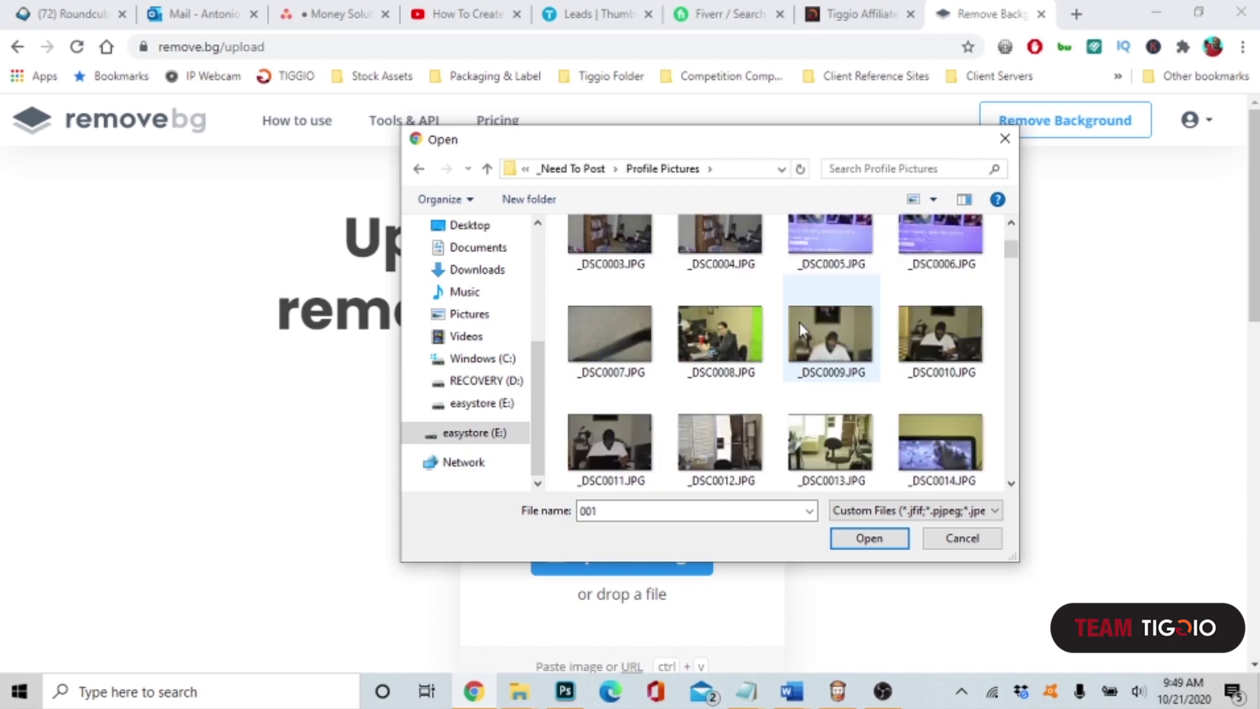
pyautogui.scroll(-7, 791, 336)
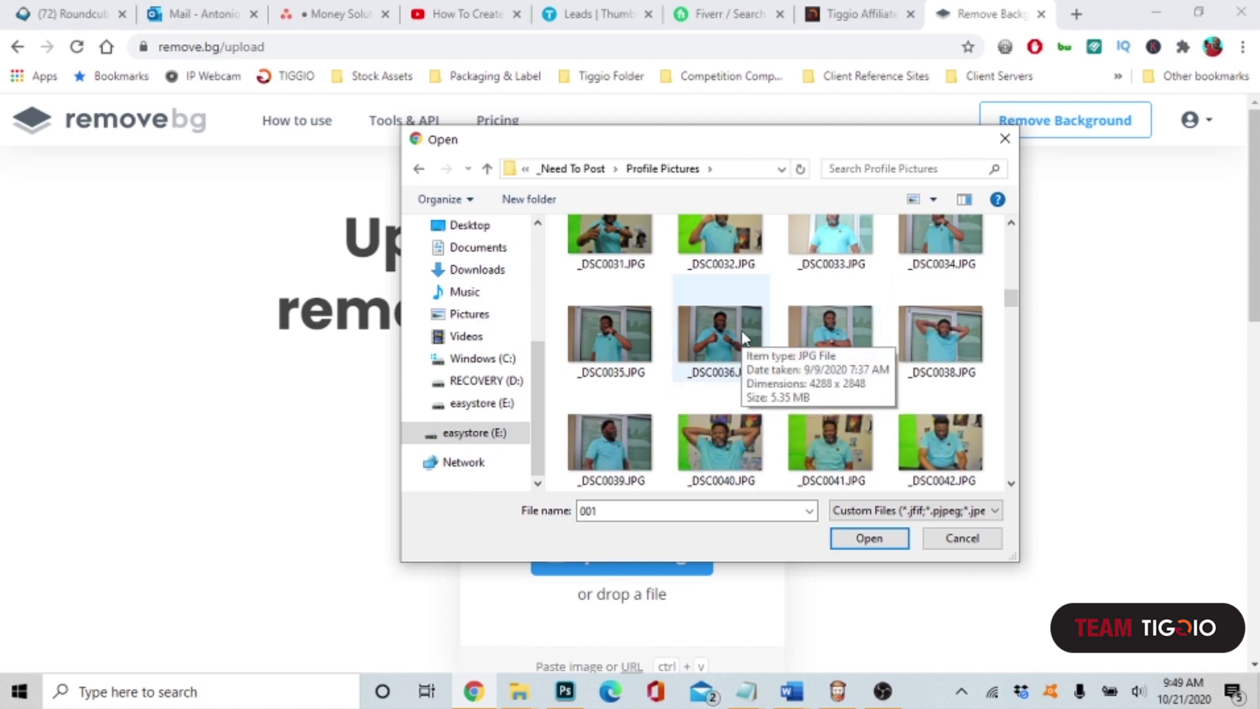
pyautogui.click(717, 442)
pyautogui.click(880, 539)
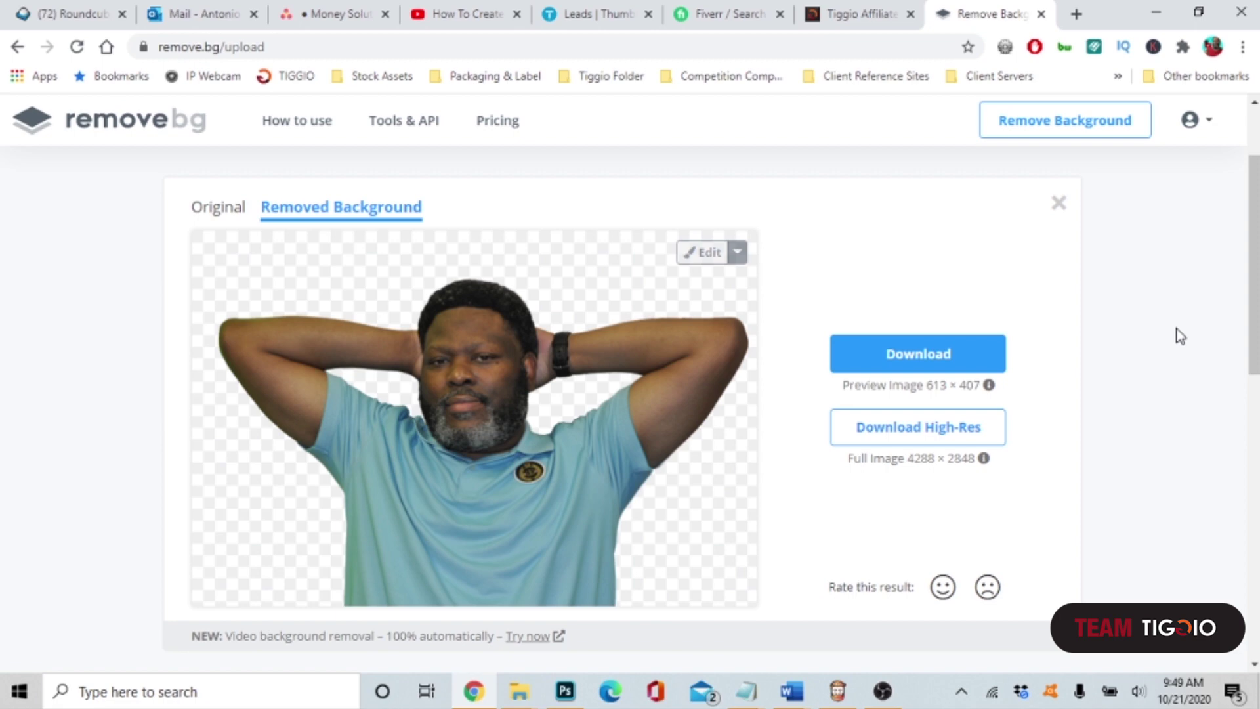
# Review the cut-out of the man with hands behind his head, then begin another upload.
pyautogui.scroll(-3, 1211, 345)
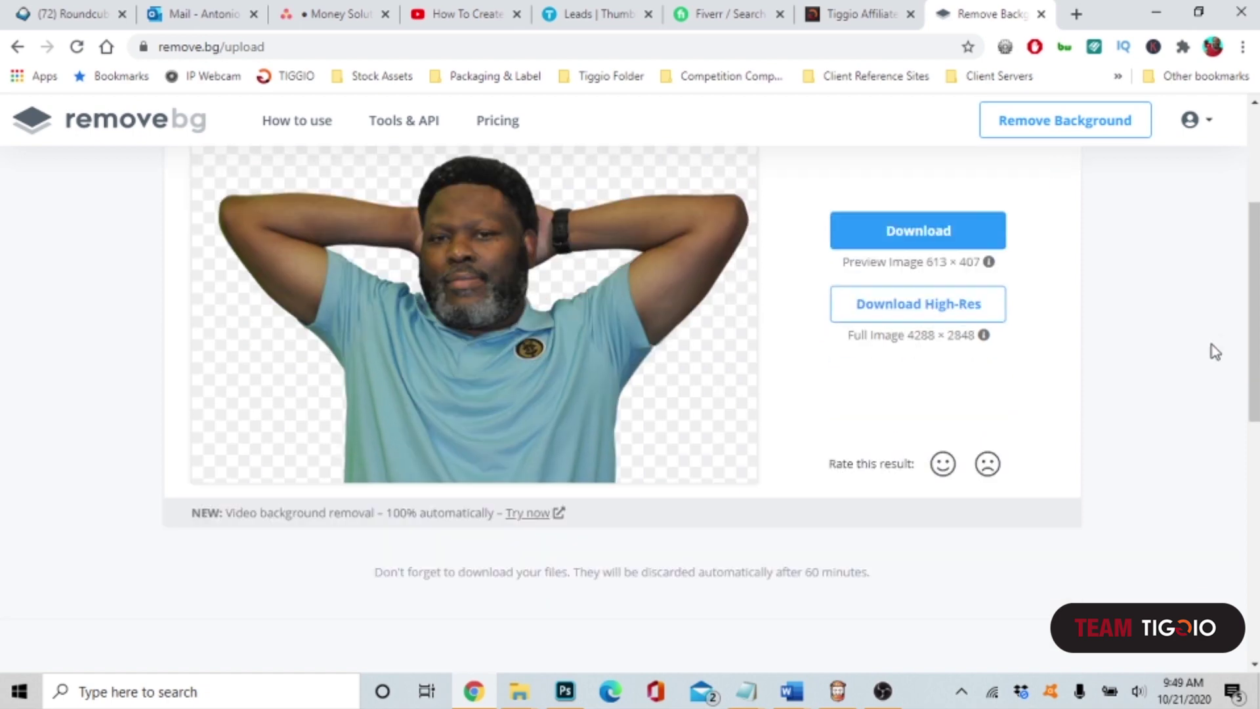
pyautogui.scroll(5, 1214, 358)
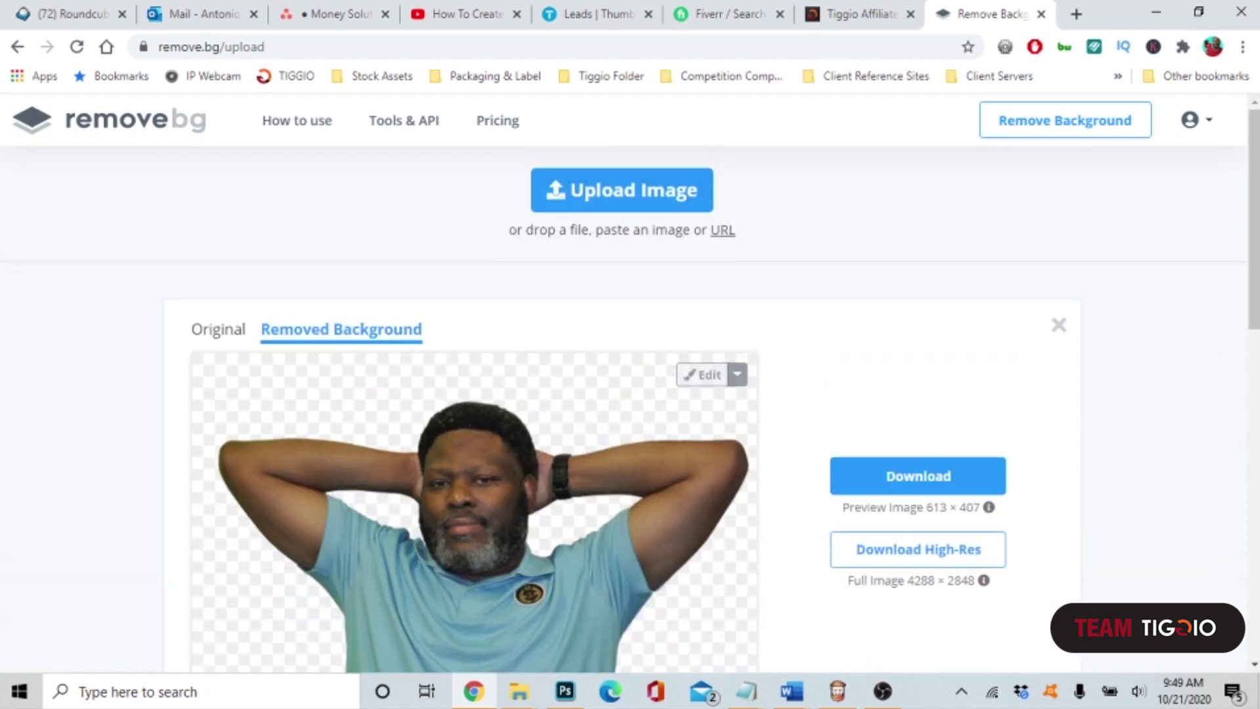
pyautogui.scroll(-5, 1258, 282)
pyautogui.scroll(5, 842, 194)
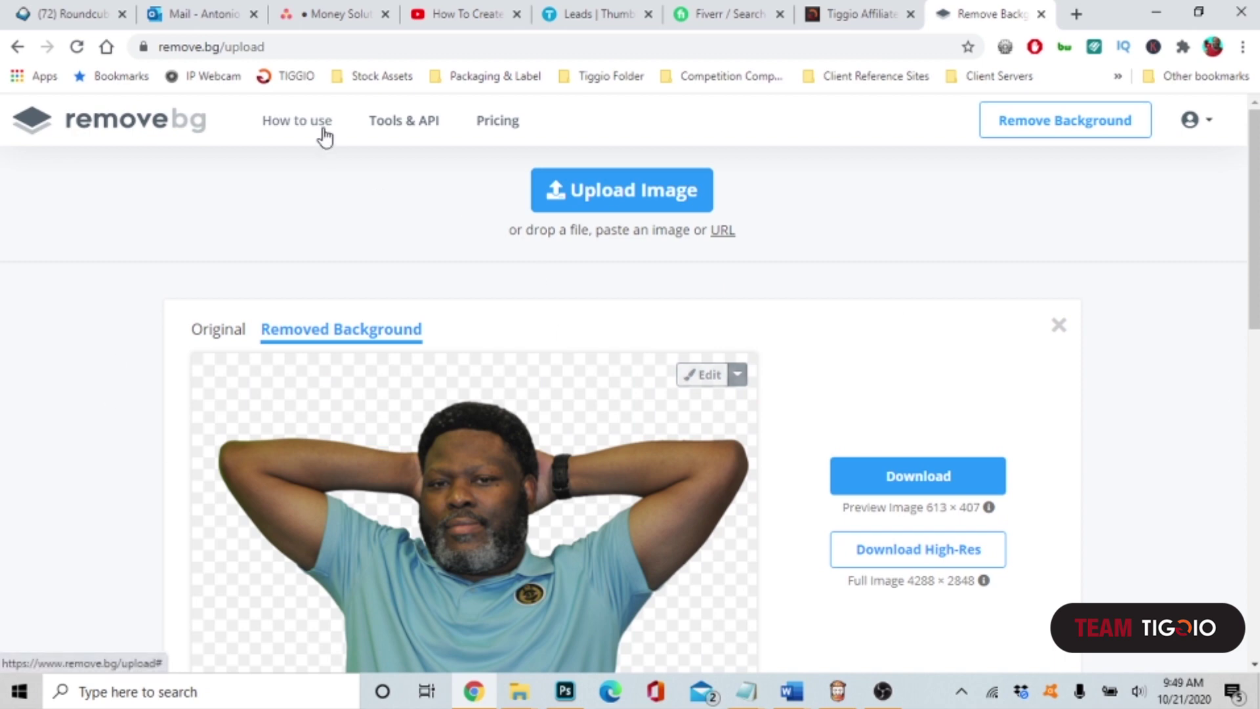
pyautogui.click(631, 187)
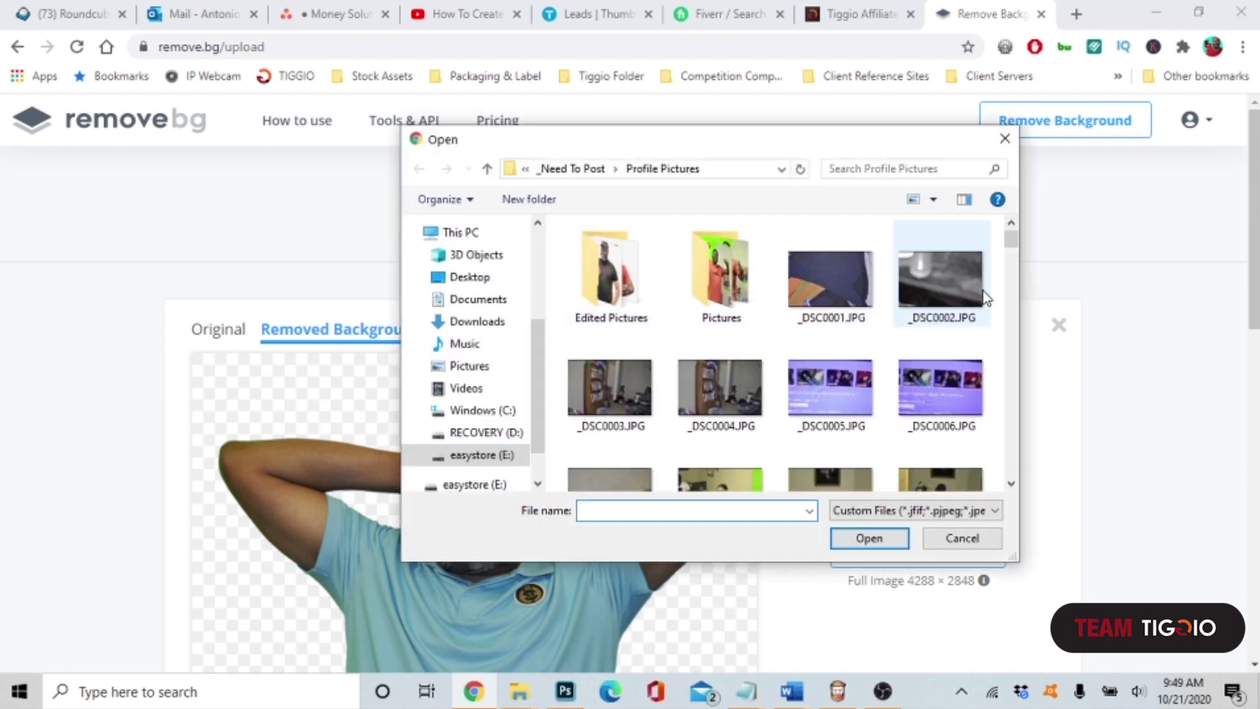
# Pick _DSC0047.JPG from the Profile Pictures thumbnails and upload it.
pyautogui.scroll(-5, 988, 299)
pyautogui.scroll(-5, 989, 302)
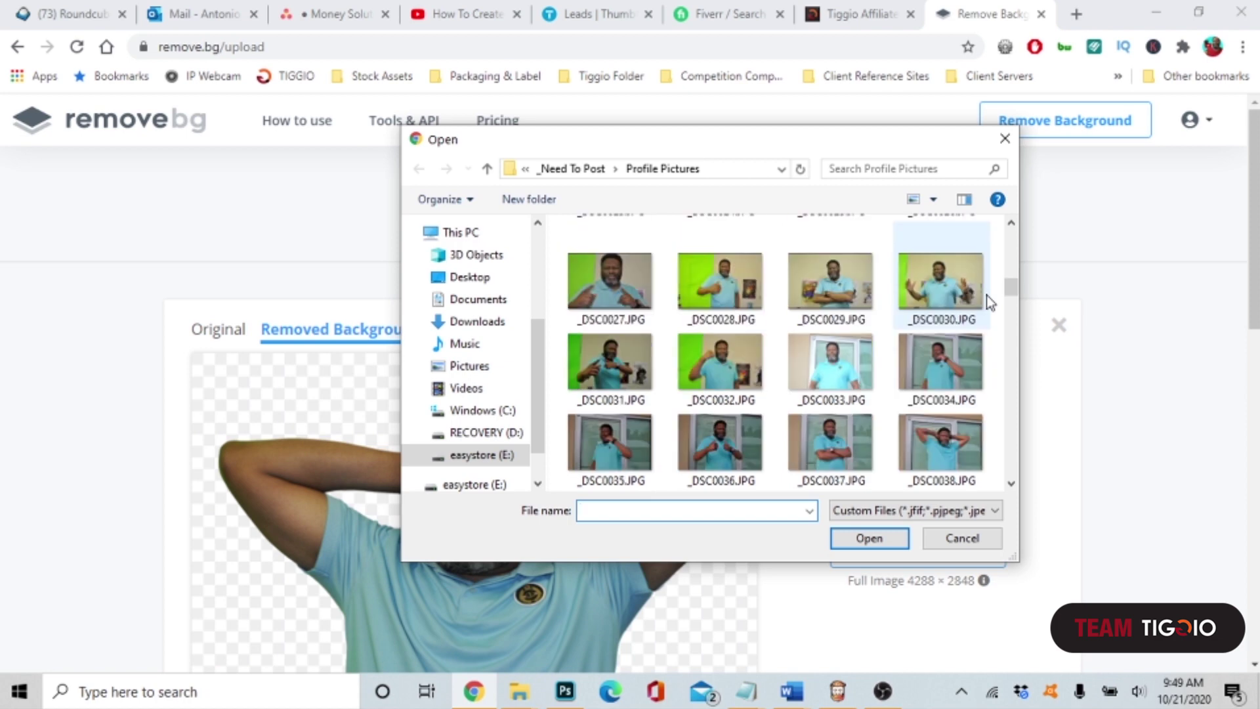
pyautogui.scroll(-4, 990, 302)
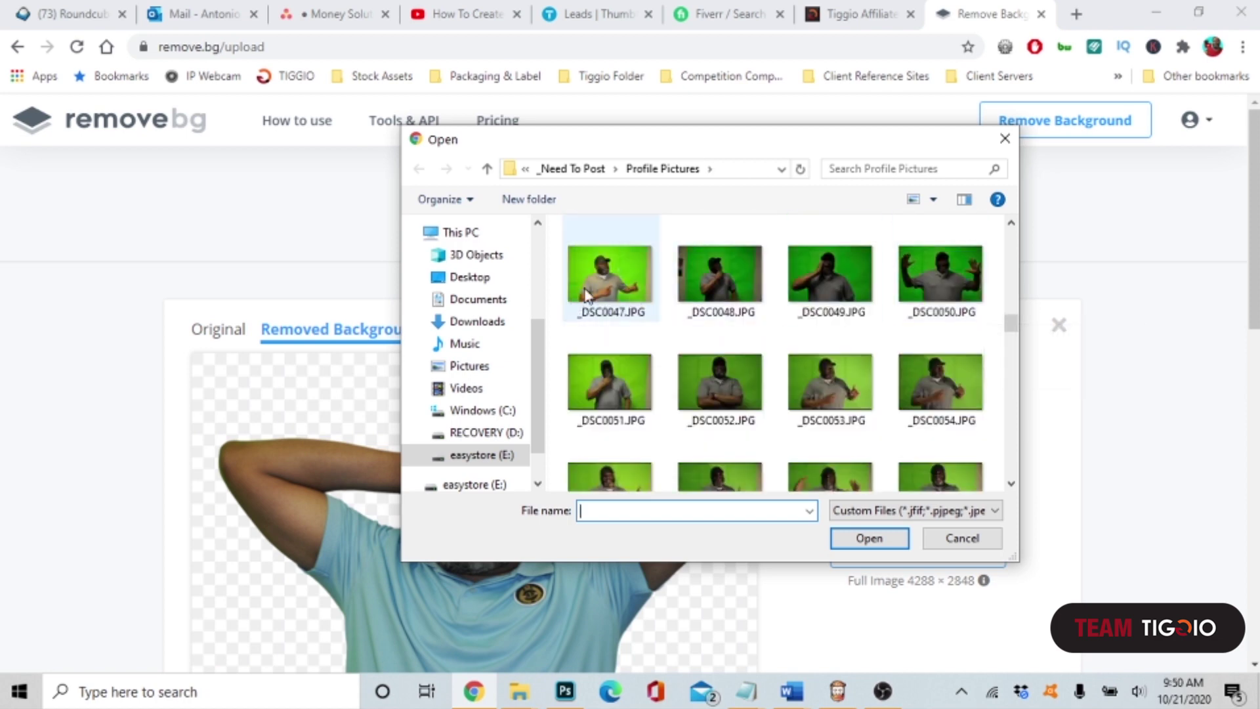
pyautogui.click(602, 281)
pyautogui.click(865, 543)
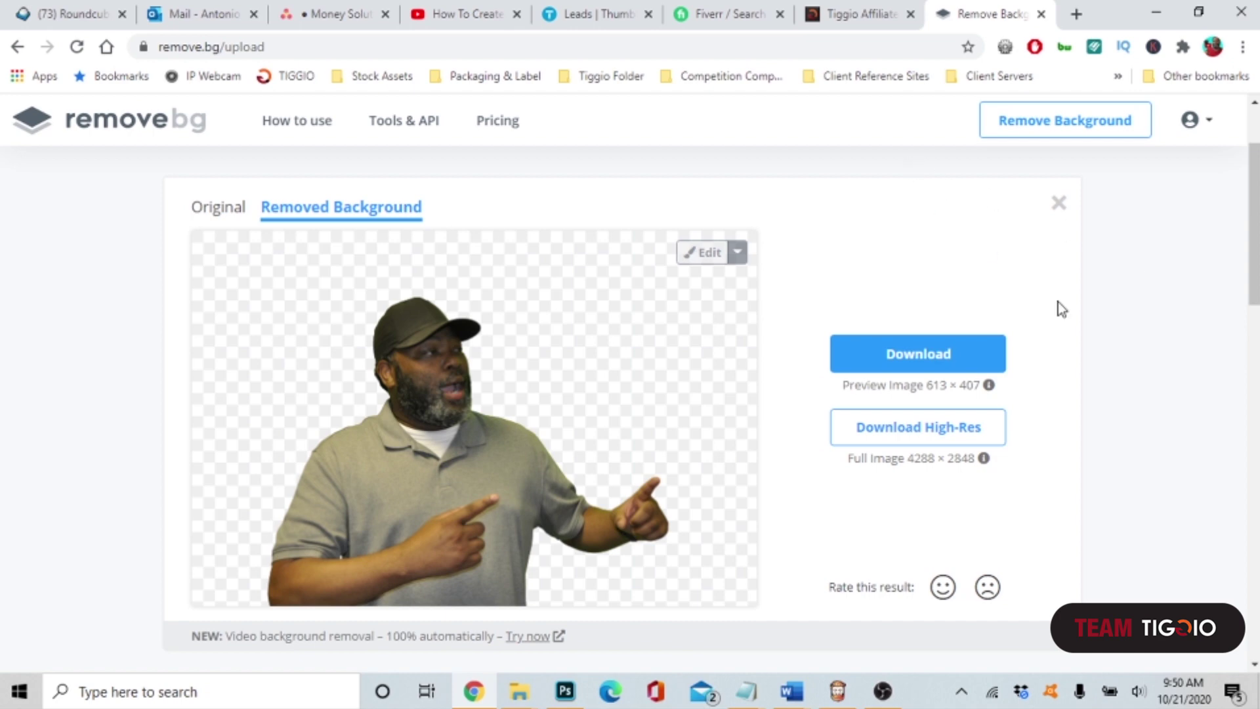
# Check the pointing man's background-removed result, then go to the Pricing page.
pyautogui.scroll(2, 1254, 252)
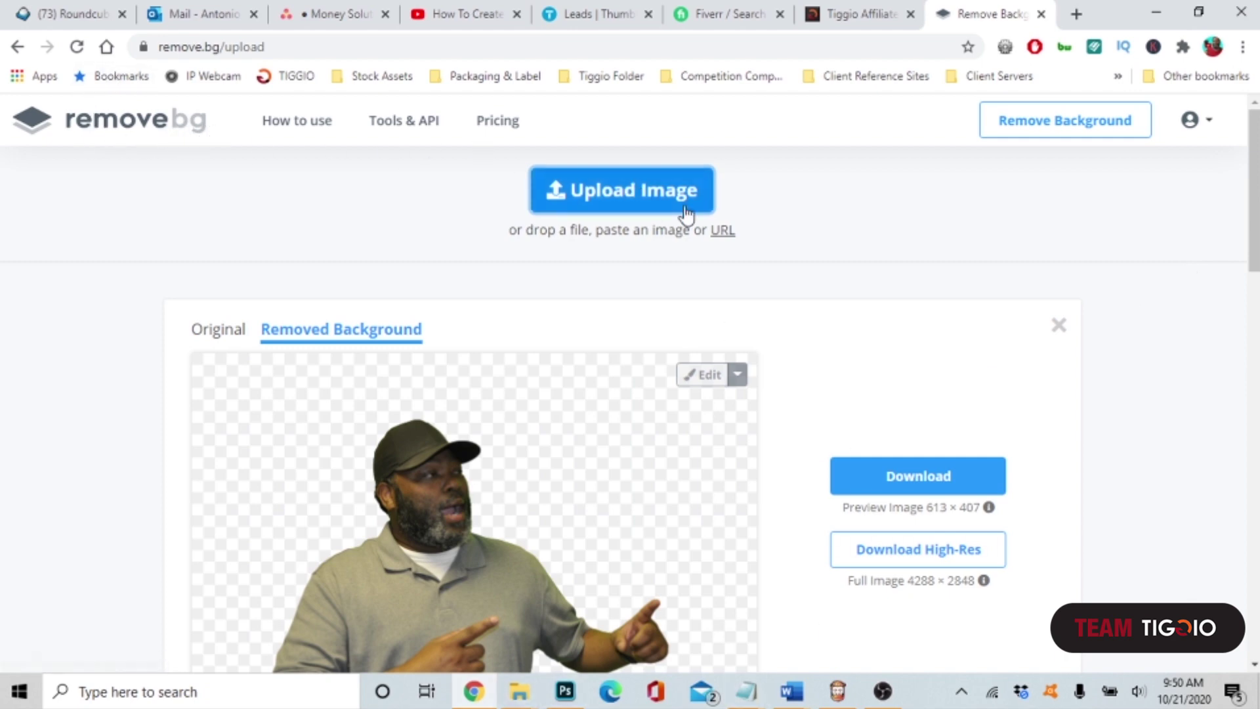
pyautogui.click(509, 124)
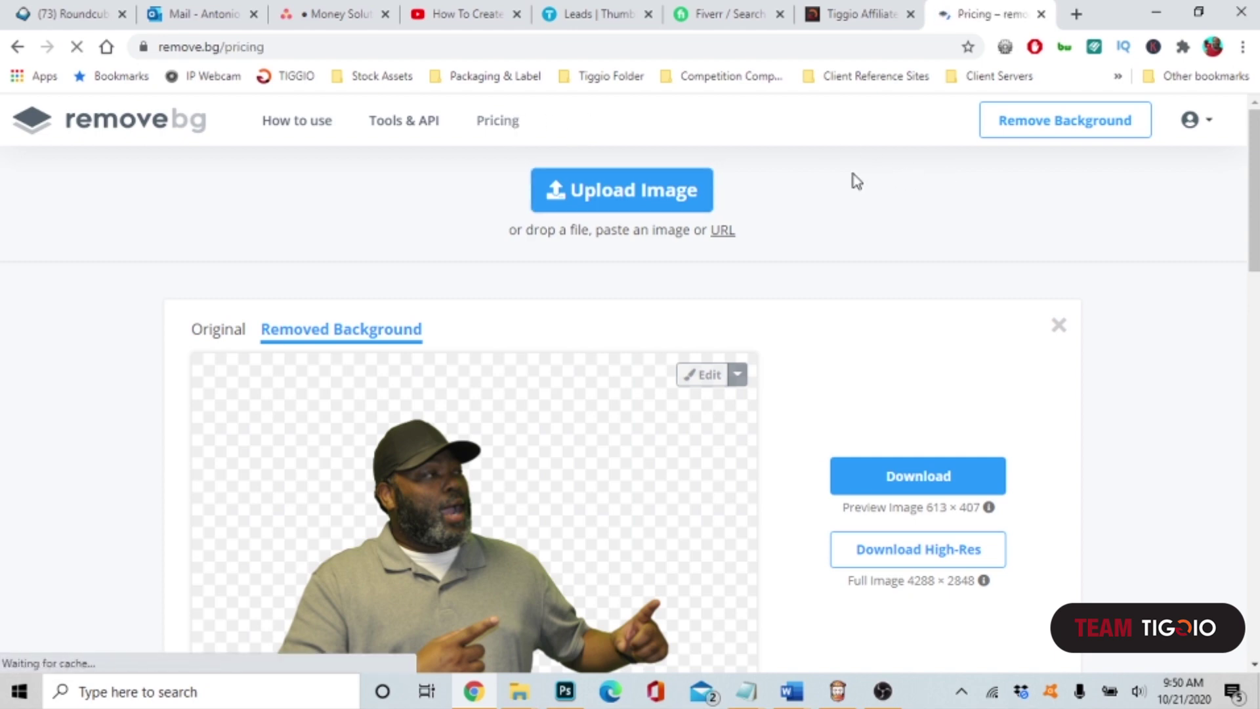
# Scroll the Pricing page to compare Subscription Plan ($0.20/image) and Pay as you go ($0.90/image).
pyautogui.scroll(-3, 1040, 224)
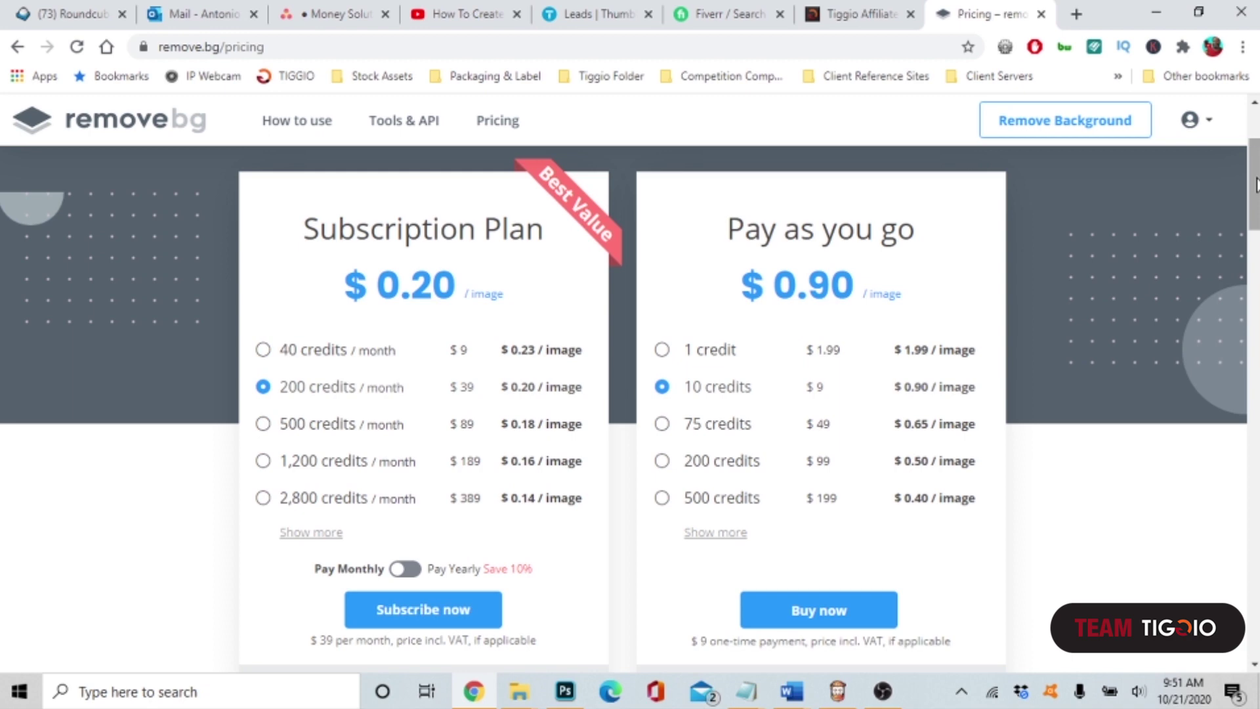
pyautogui.scroll(3, 1254, 171)
pyautogui.scroll(-4, 1254, 170)
pyautogui.scroll(4, 1253, 158)
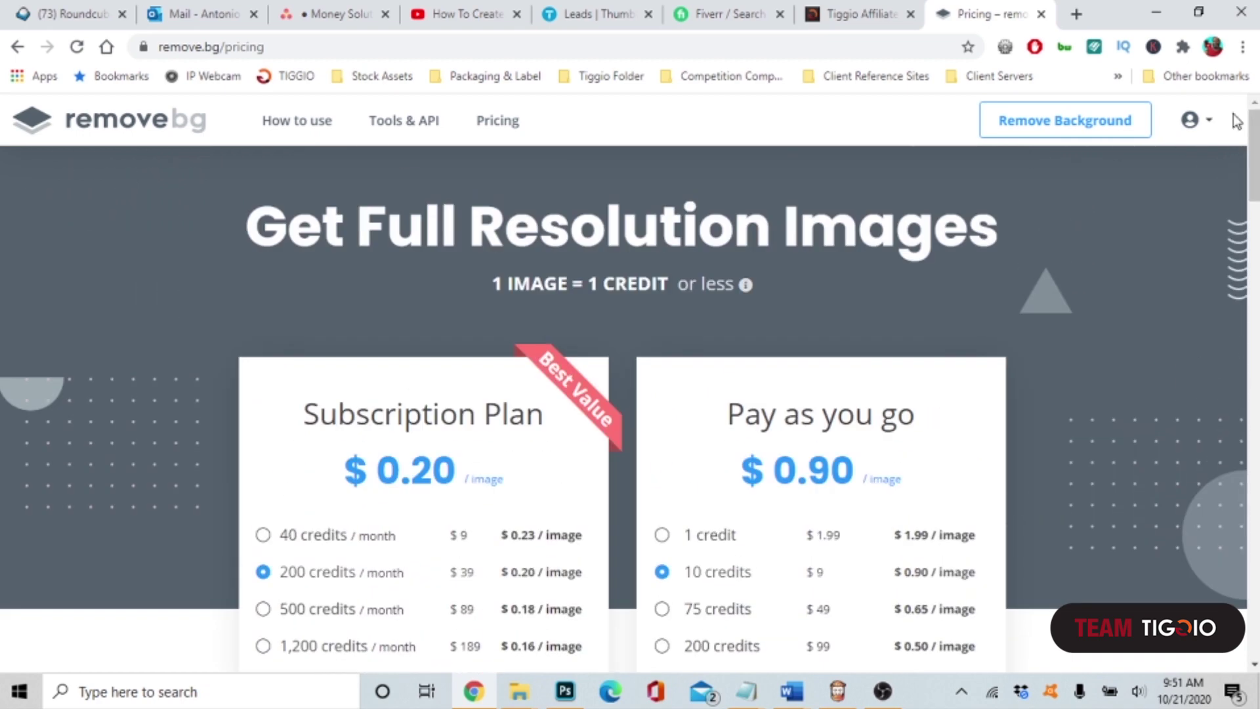
pyautogui.scroll(-2, 1253, 165)
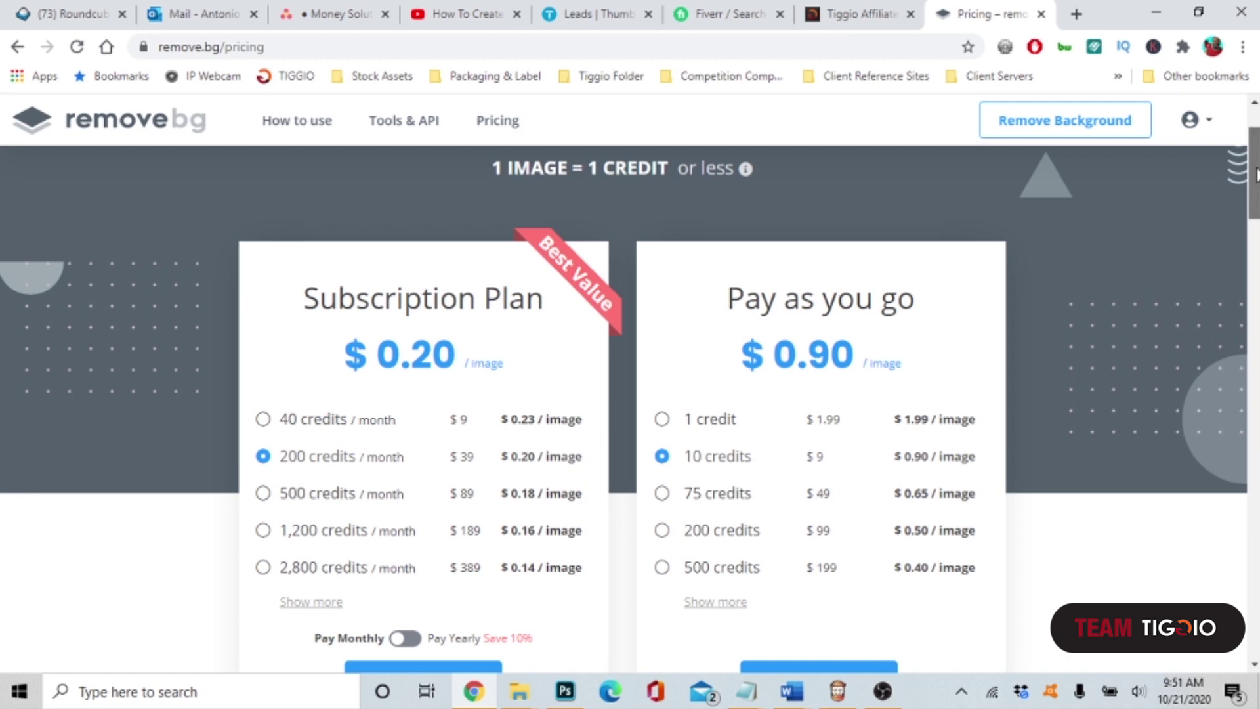
pyautogui.scroll(2, 1256, 161)
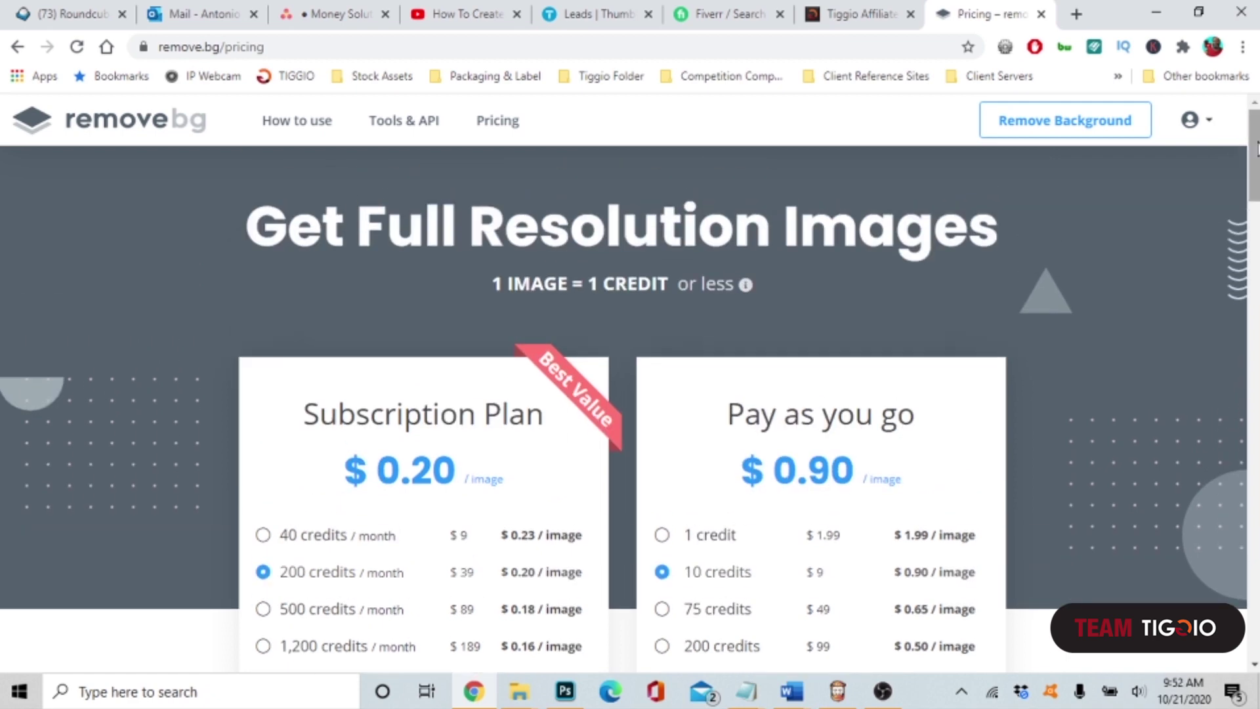